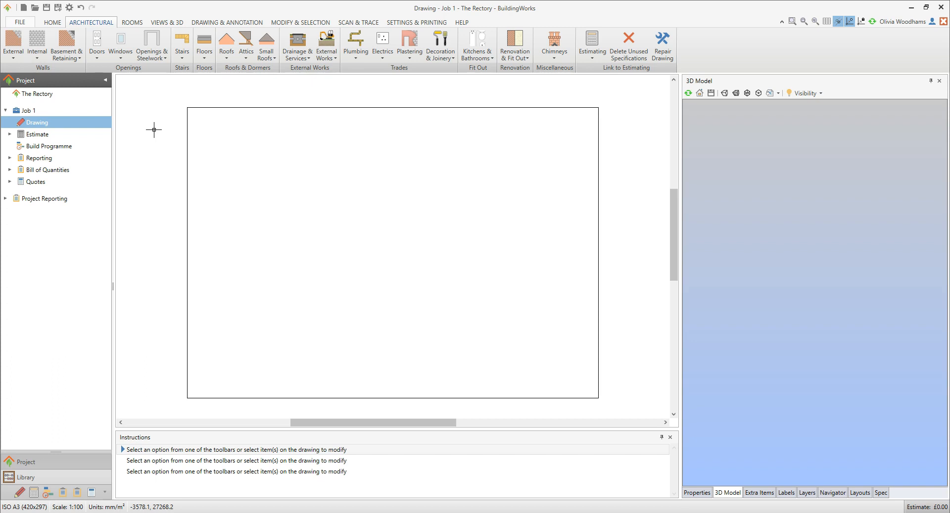
Choose the Existing Wall specification for the block and block cavity rendered walls component
left_click(227, 49)
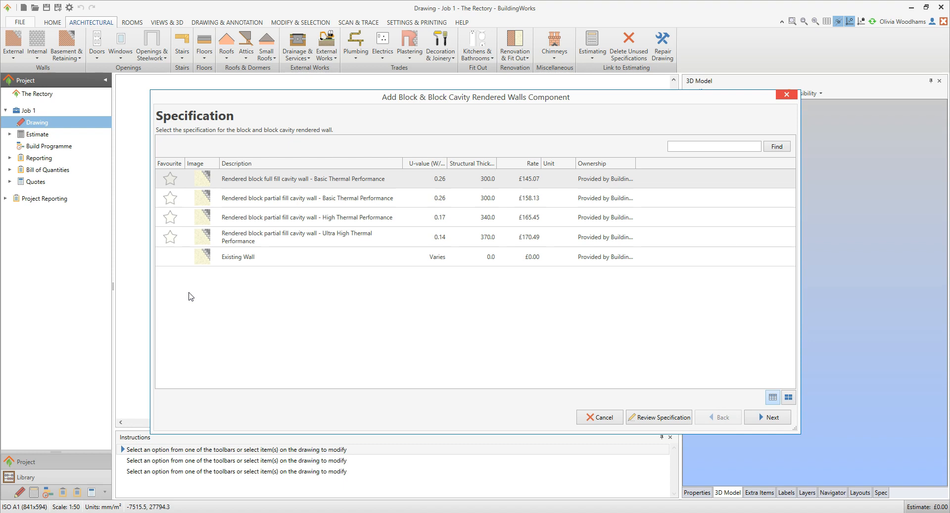
left_click(196, 292)
left_click(292, 262)
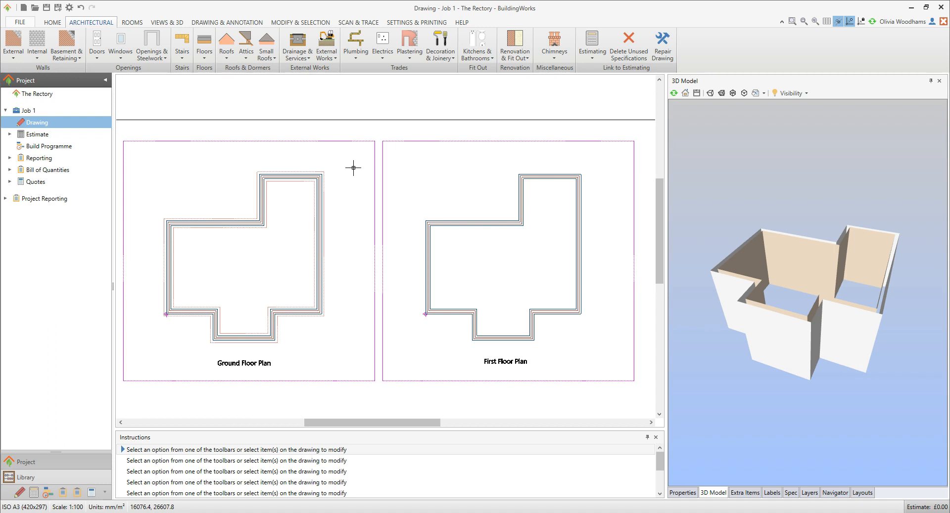
Start a Roof Refurbishment component with the natural slates to cut roof specification and open that specification for review in a maximized window
left_click(228, 60)
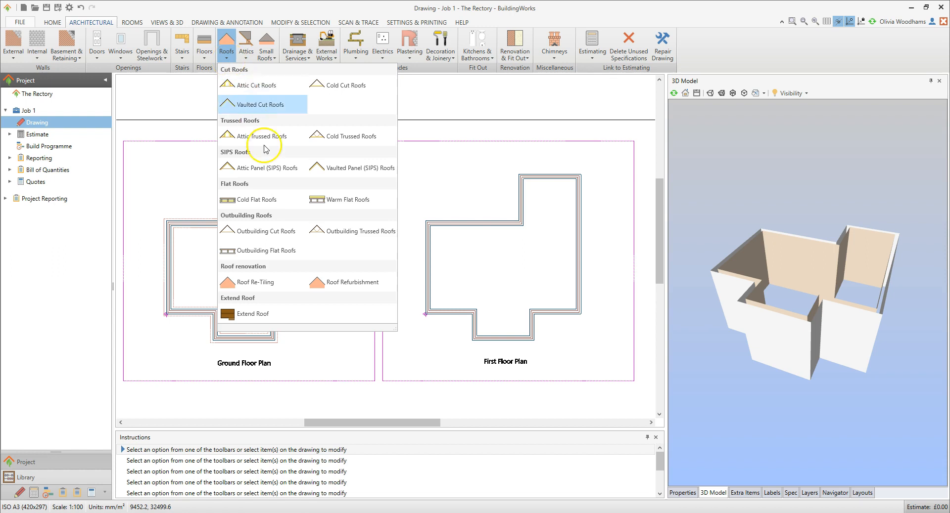
left_click(360, 287)
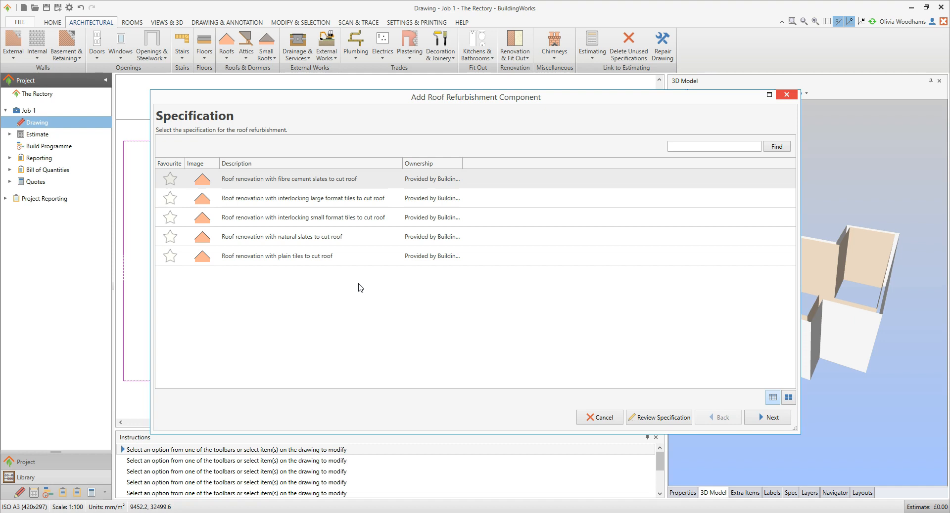
left_click(373, 243)
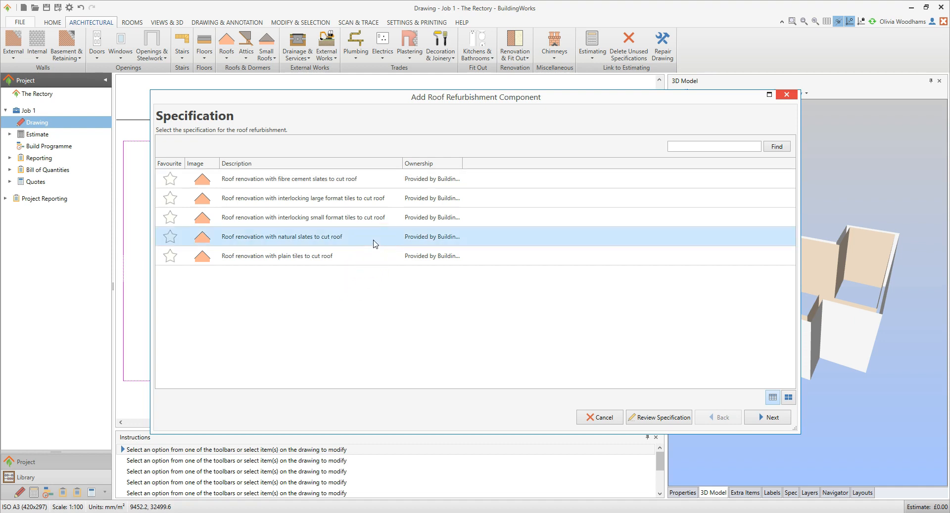
left_click(656, 418)
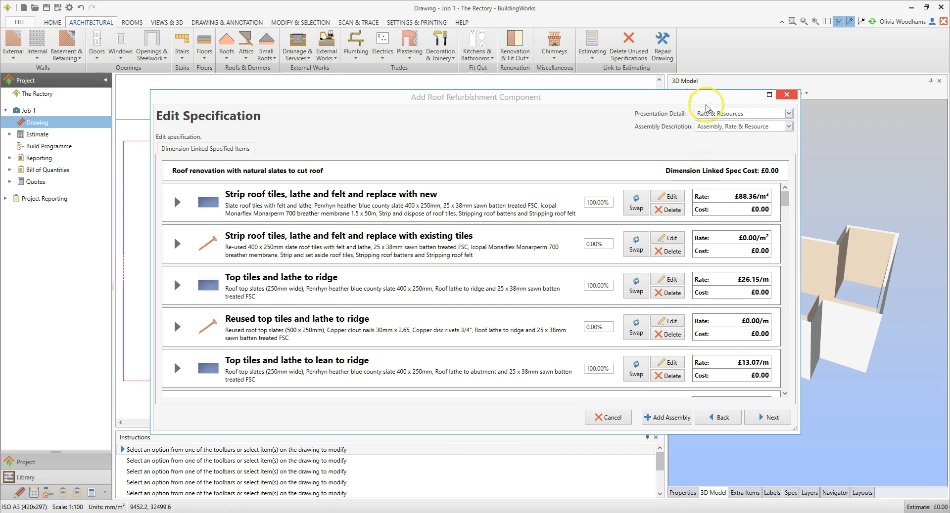
double_click(719, 96)
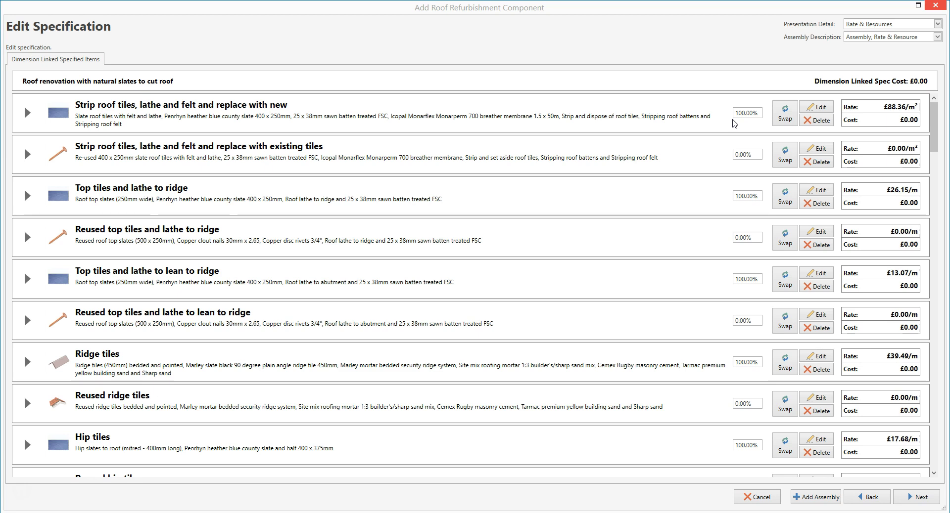
Set stripping and replacing the roof tiles, lathe and felt to 30% with new and 70% with existing tiles
left_click(744, 121)
key("BackSpace")
key("BackSpace")
key("BackSpace")
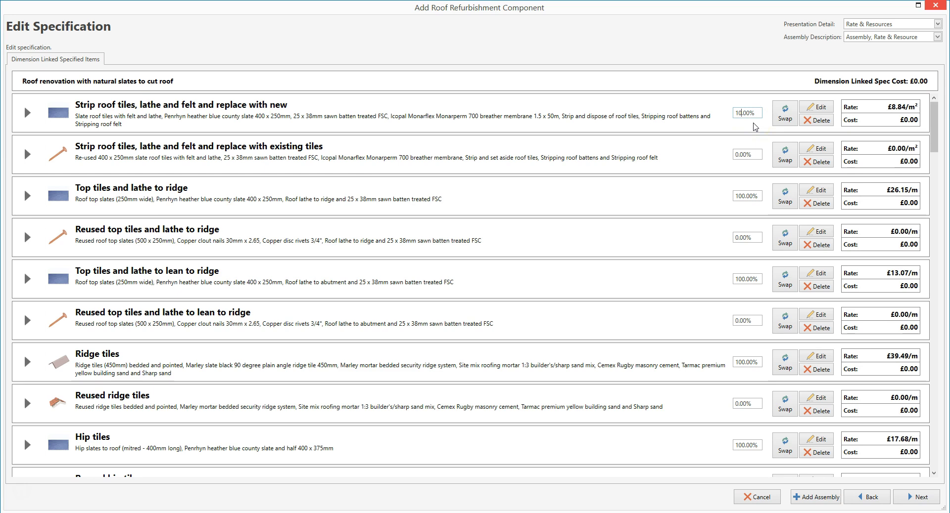
type("3")
left_click(755, 166)
type("7")
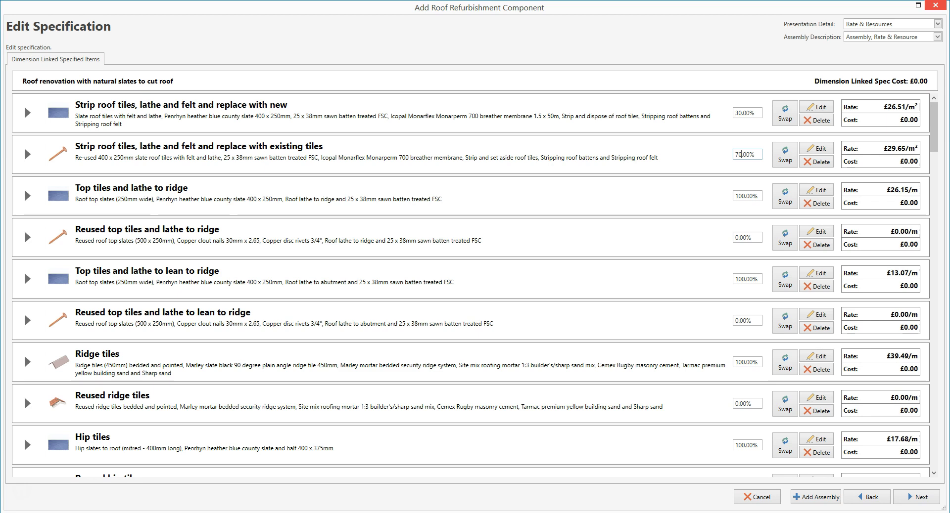
left_click(755, 169)
Set Top tiles and lathe to ridge to 30% and Reused top tiles and lathe to ridge to 70%
left_click(750, 196)
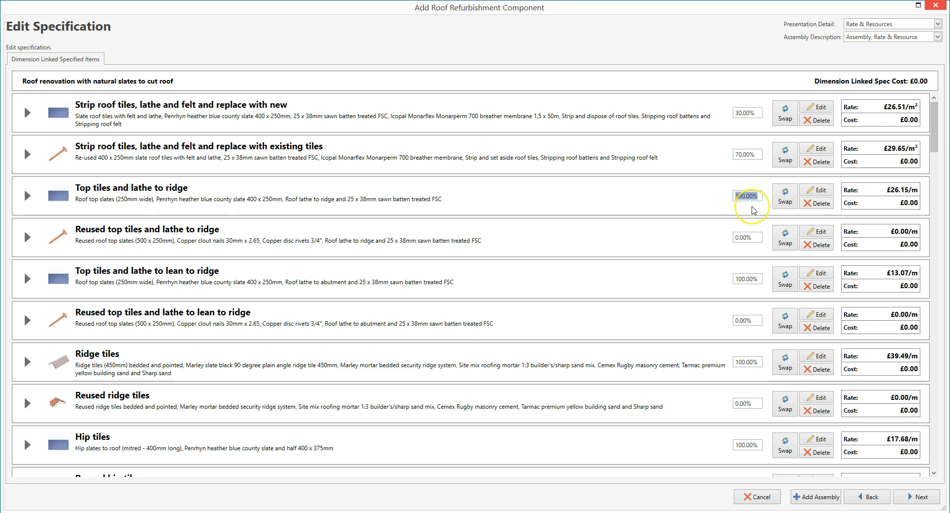
type("30")
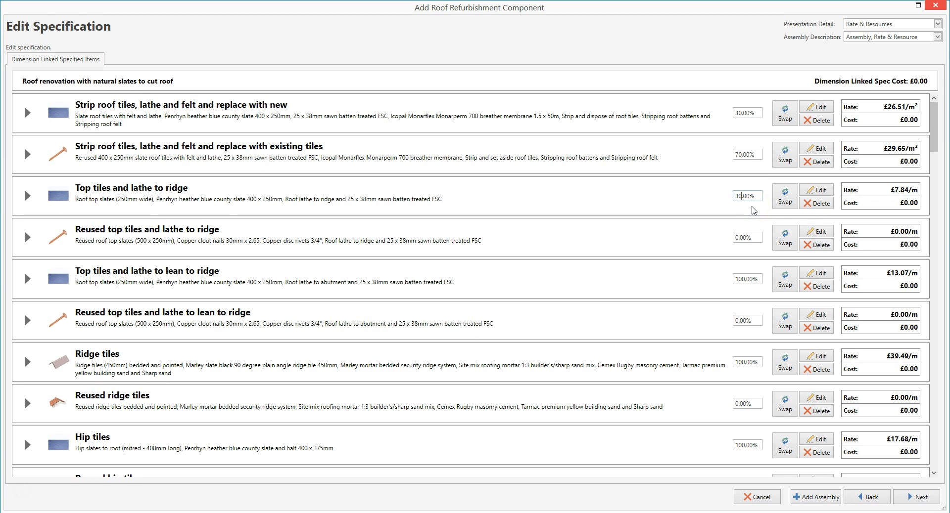
left_click(748, 238)
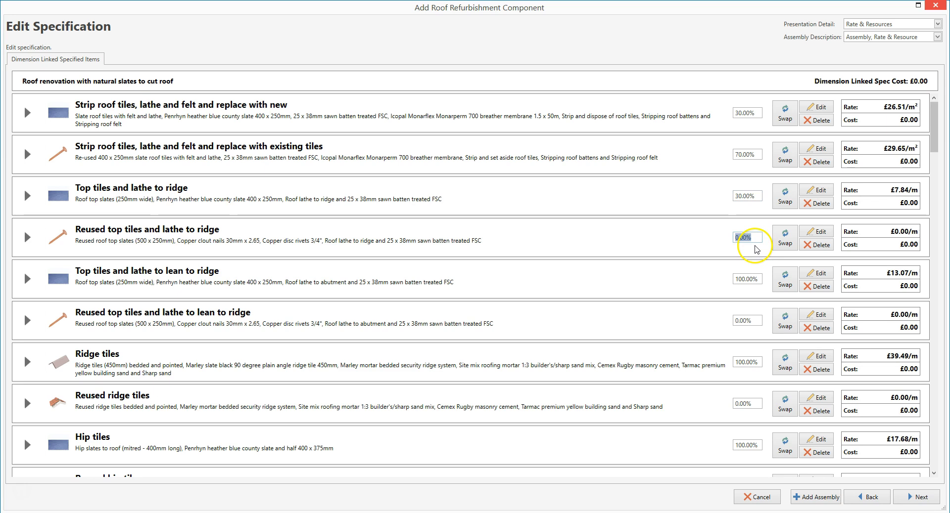
type("70")
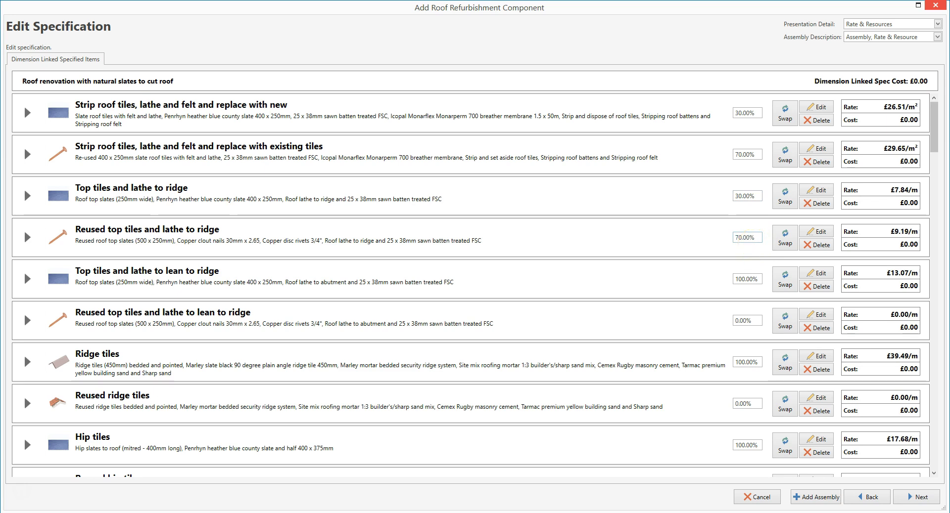
left_click(507, 253)
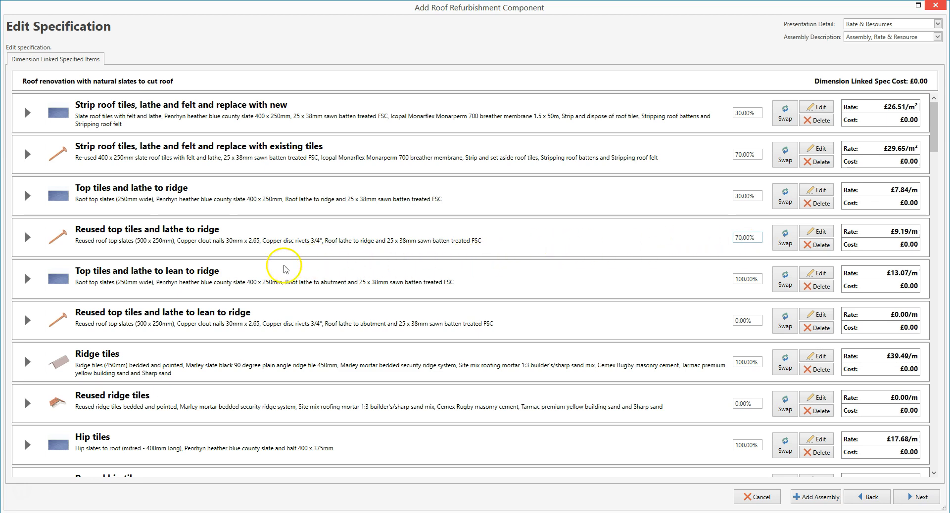
left_click(238, 275)
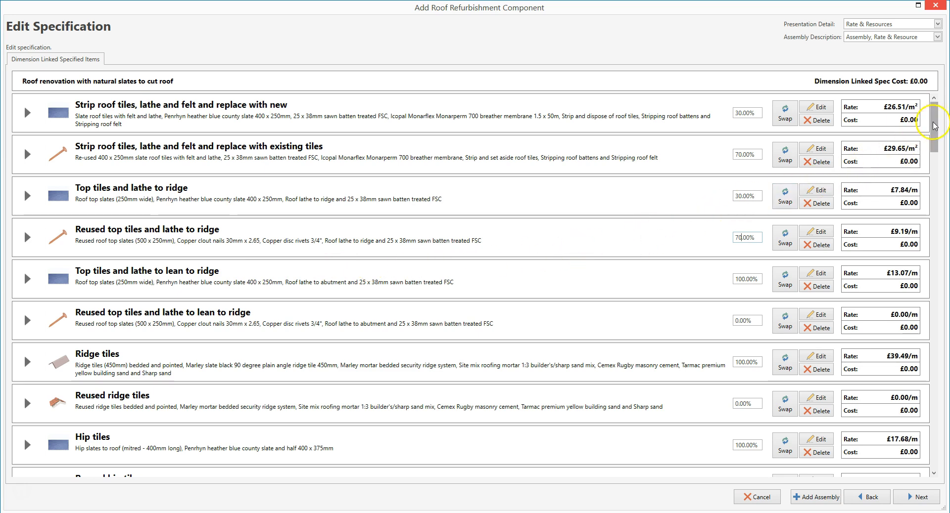
Accept the remaining specification items, set the roof type to Hipped and finish the component with the default dimensions
left_click_drag(935, 124, 935, 234)
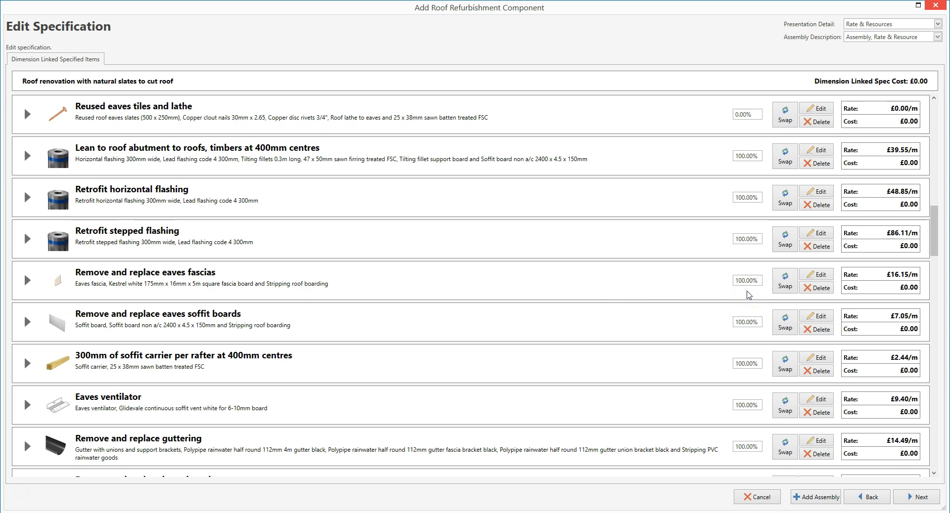
left_click_drag(936, 236, 937, 268)
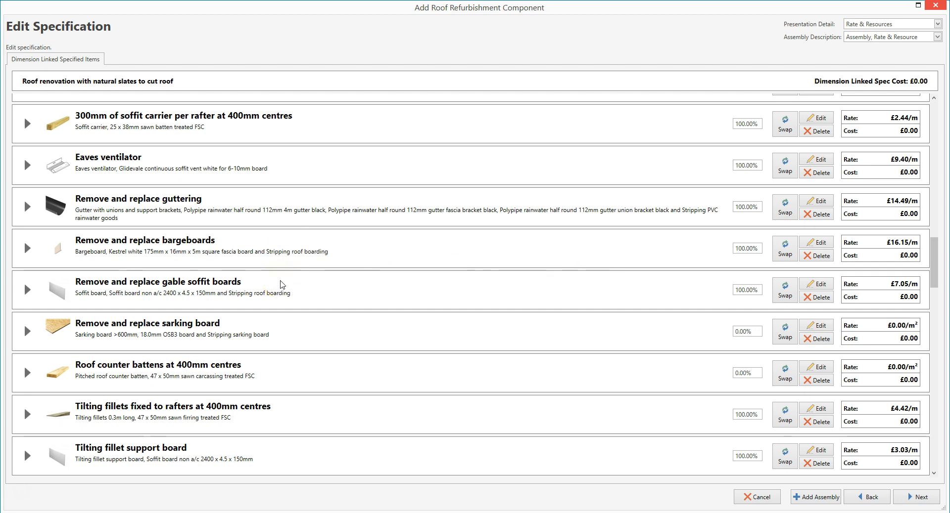
left_click_drag(934, 267, 928, 312)
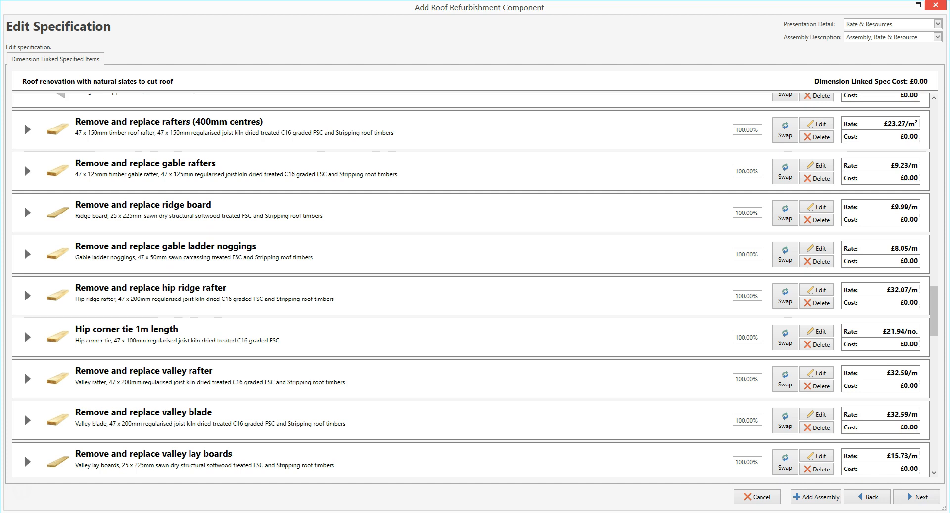
left_click_drag(931, 288, 928, 364)
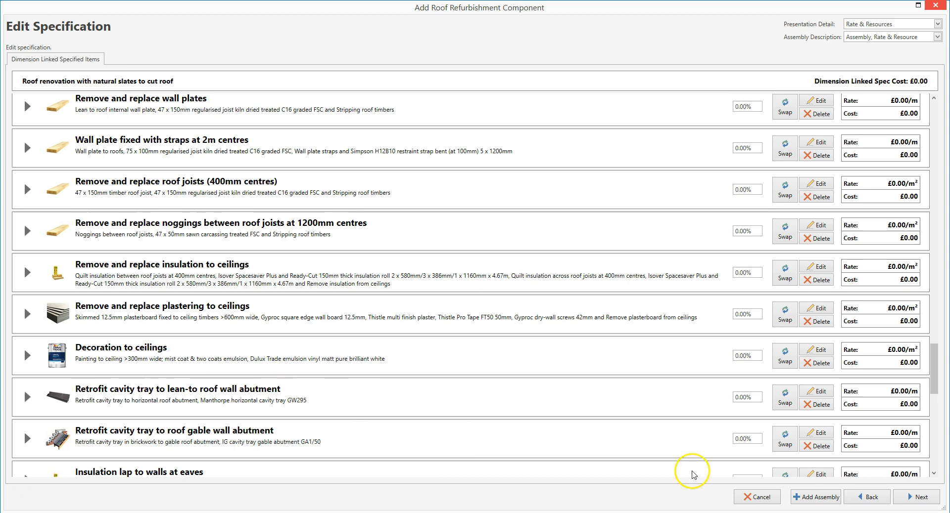
left_click(916, 498)
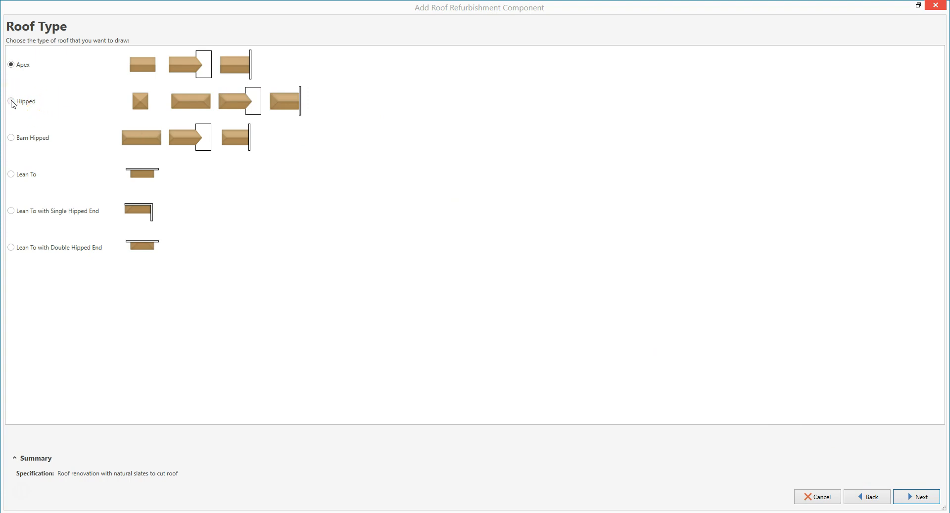
left_click(12, 103)
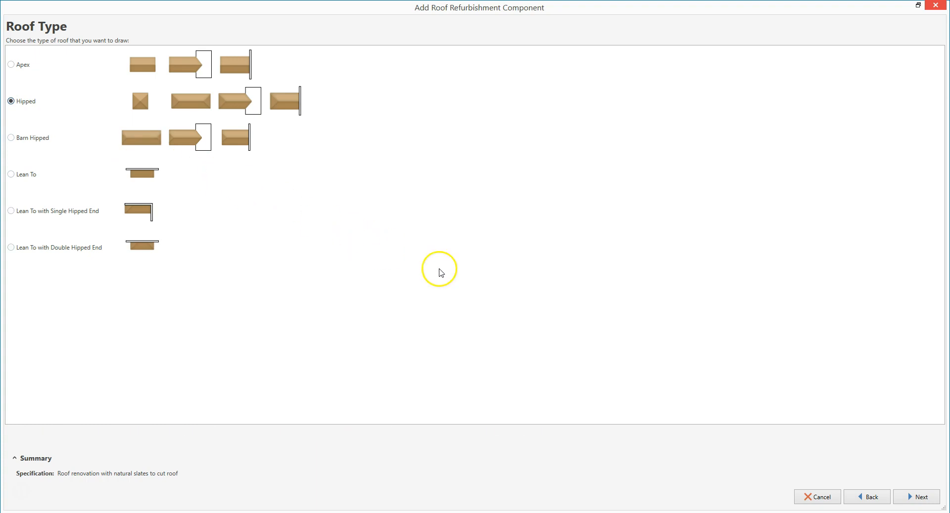
left_click(926, 497)
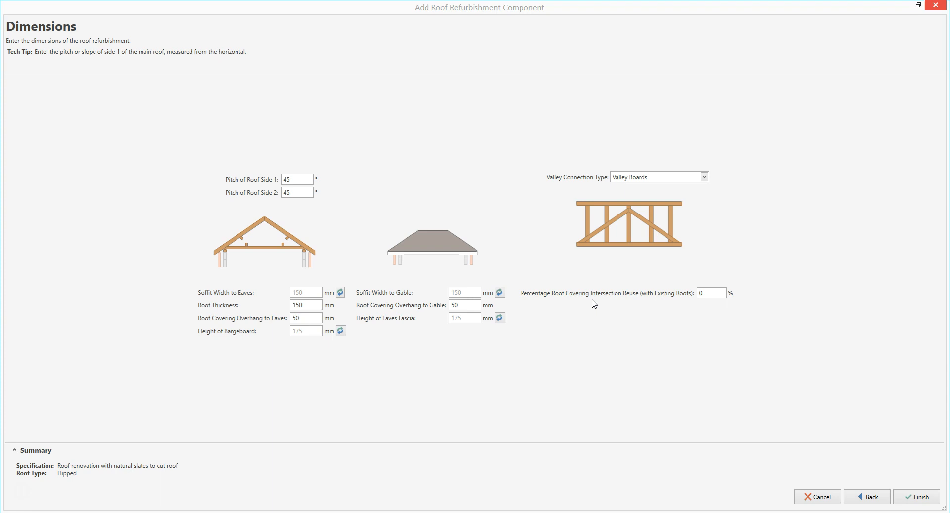
left_click(923, 498)
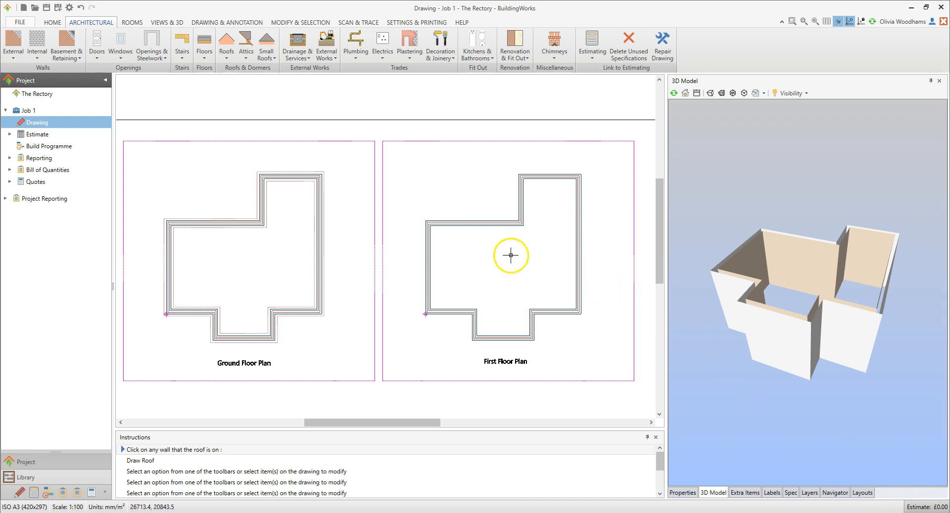
Draw the hipped roof over the main rectangle of the First Floor Plan, using the left wall for the width and the lower-right corner for the length
left_click(472, 224)
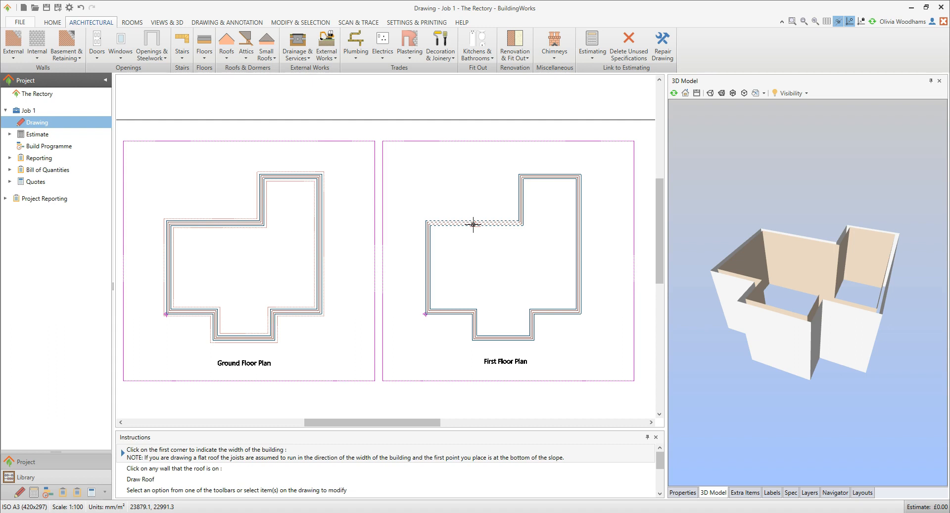
left_click(425, 218)
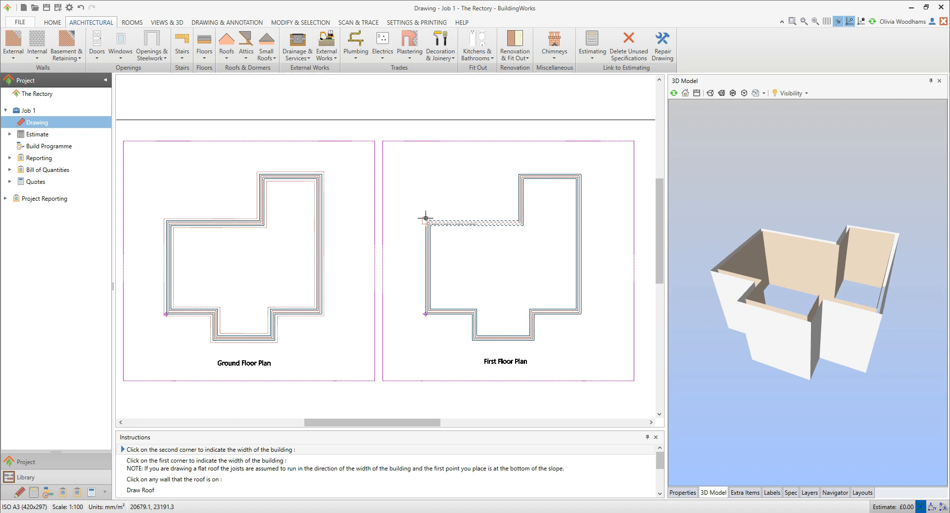
left_click(424, 314)
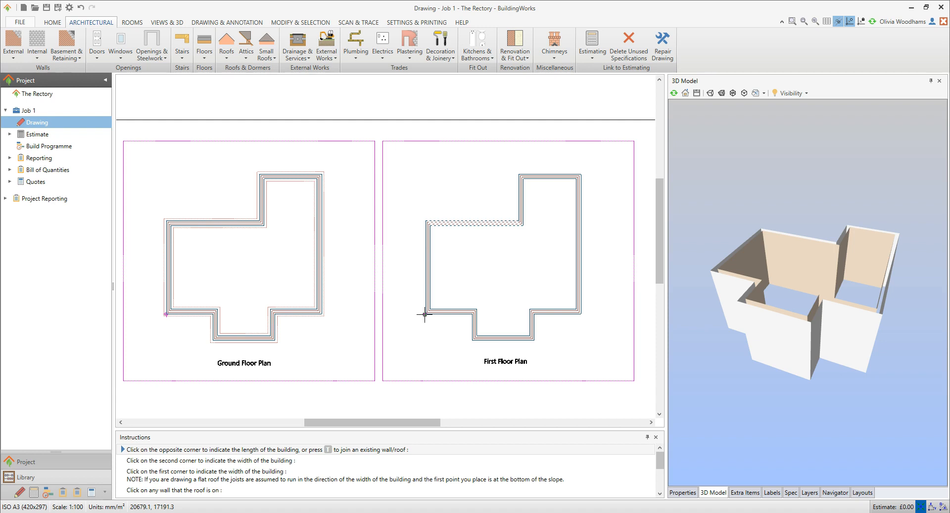
left_click(426, 314)
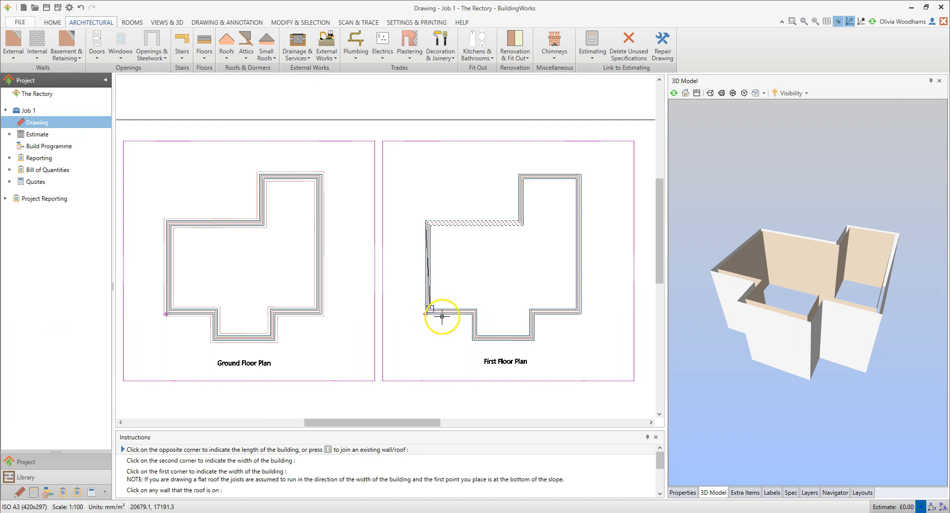
left_click(582, 317)
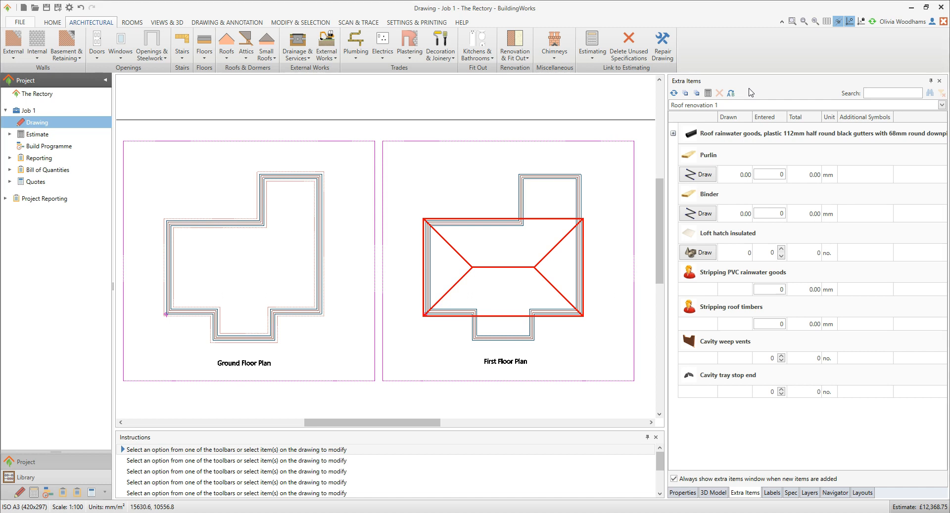
Examine the extra items offered for the roof renovation, including the fittings under roof rainwater goods
left_click(672, 134)
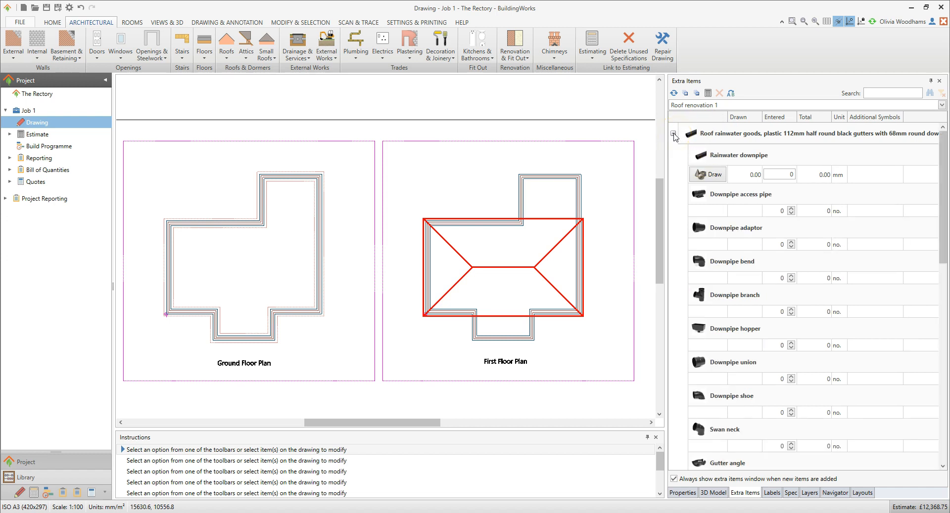
left_click(673, 133)
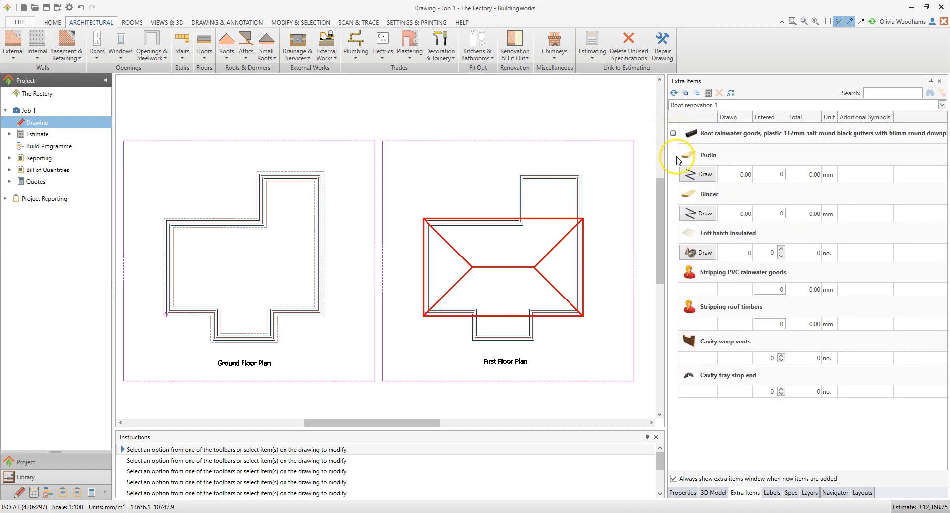
left_click(677, 199)
left_click(762, 237)
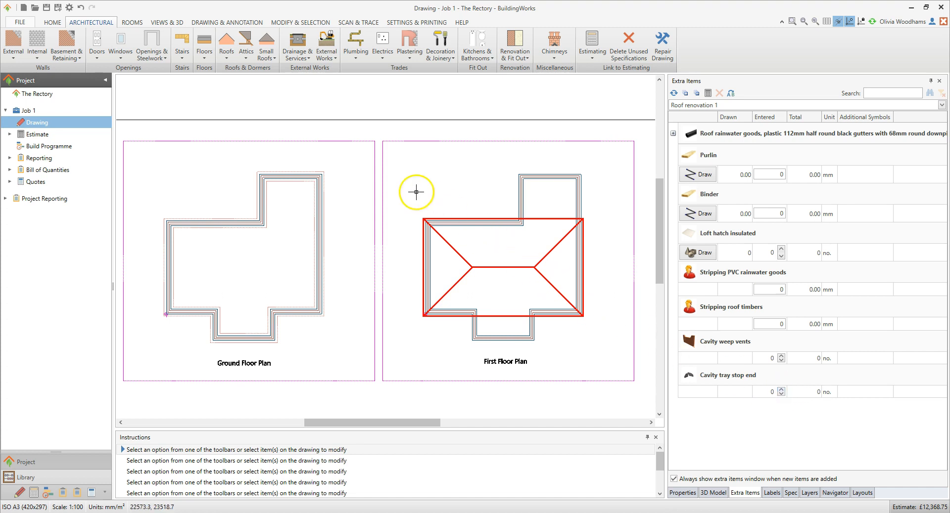
Start another Roof Refurbishment component from the unused natural slates to cut roof specification and open its items for review
left_click(228, 58)
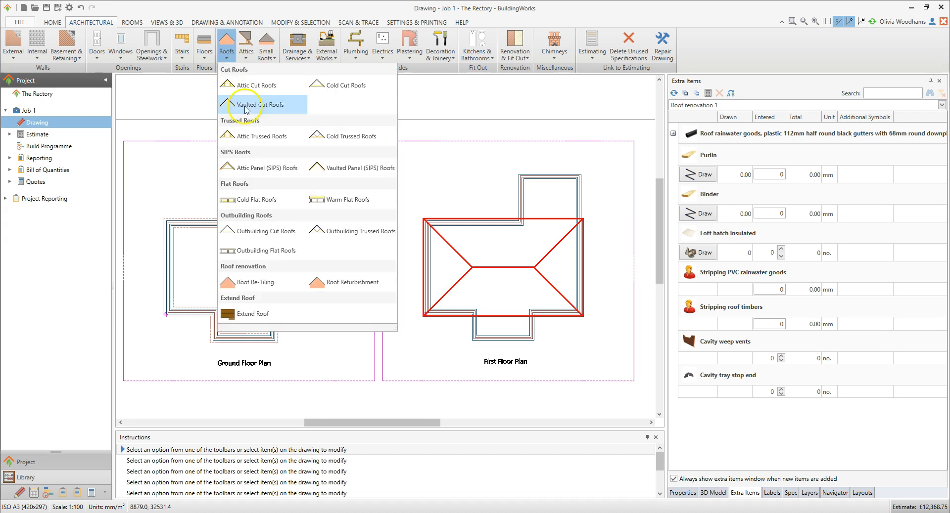
left_click(354, 280)
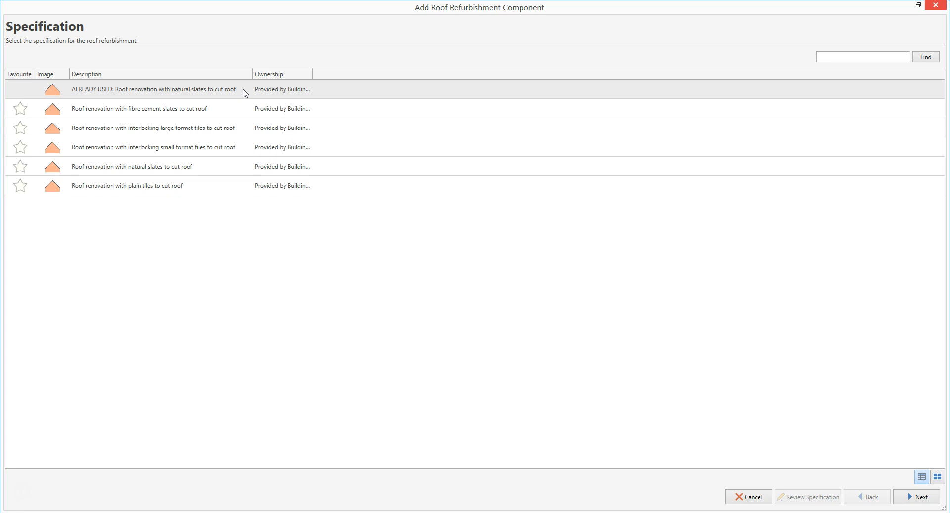
left_click(211, 175)
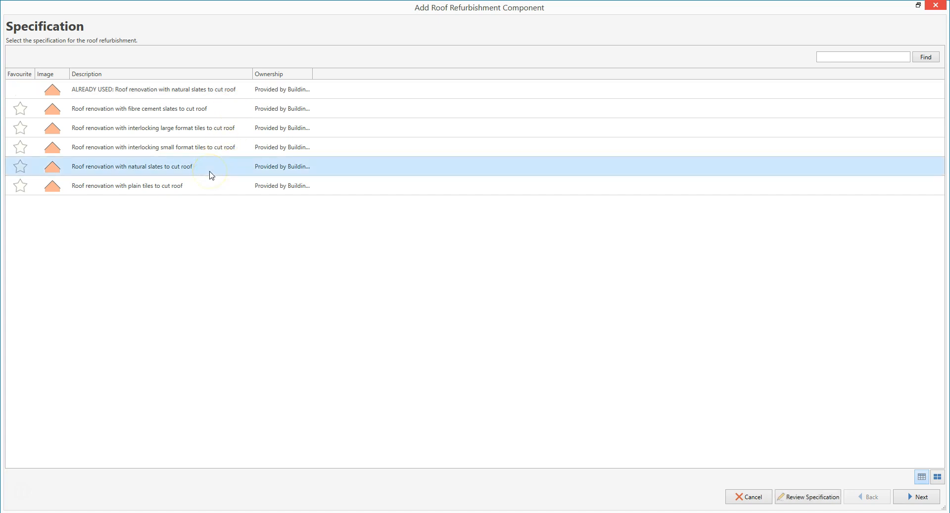
left_click(815, 500)
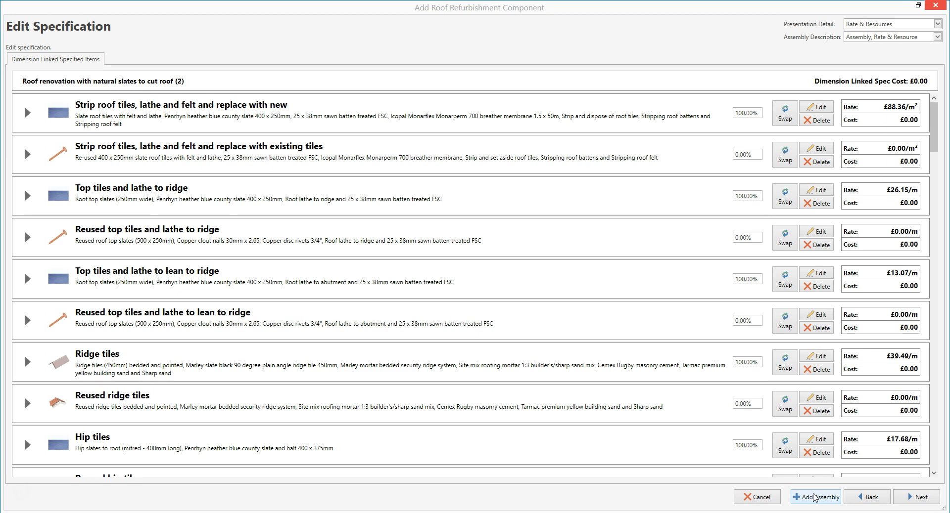
Set roof tile replacement to 40% new and 60% existing, and top tiles to ridge to 80% new and 20% reused, then accept the specification
left_click(745, 114)
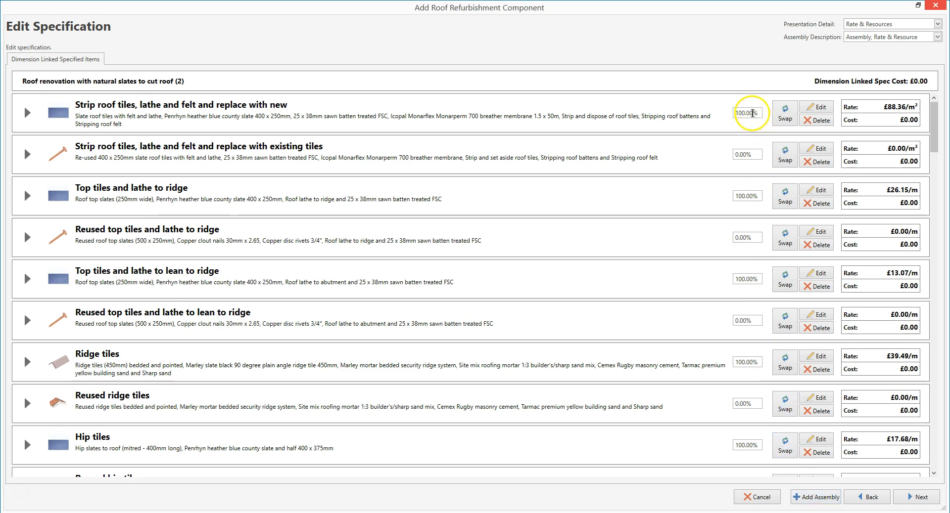
type("40")
left_click(743, 163)
type("60")
left_click(746, 196)
type("80")
left_click(756, 236)
type("20")
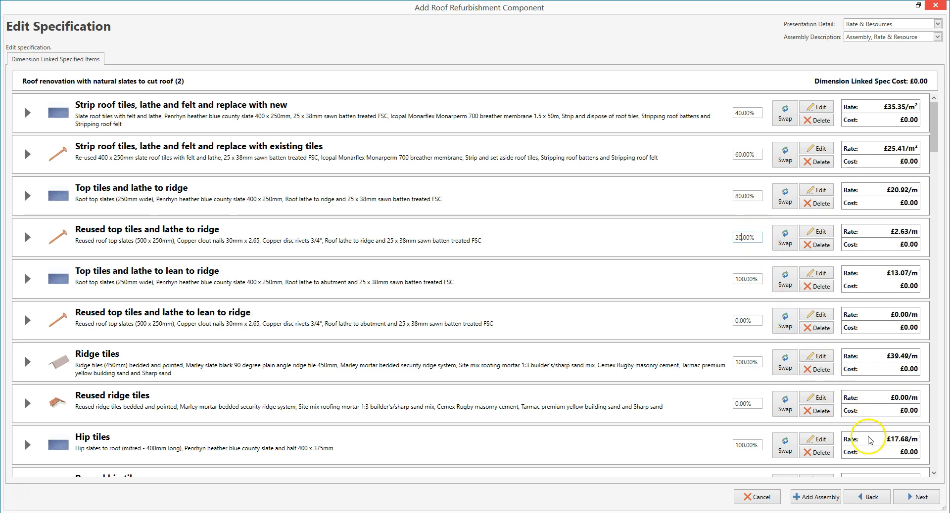
left_click(915, 497)
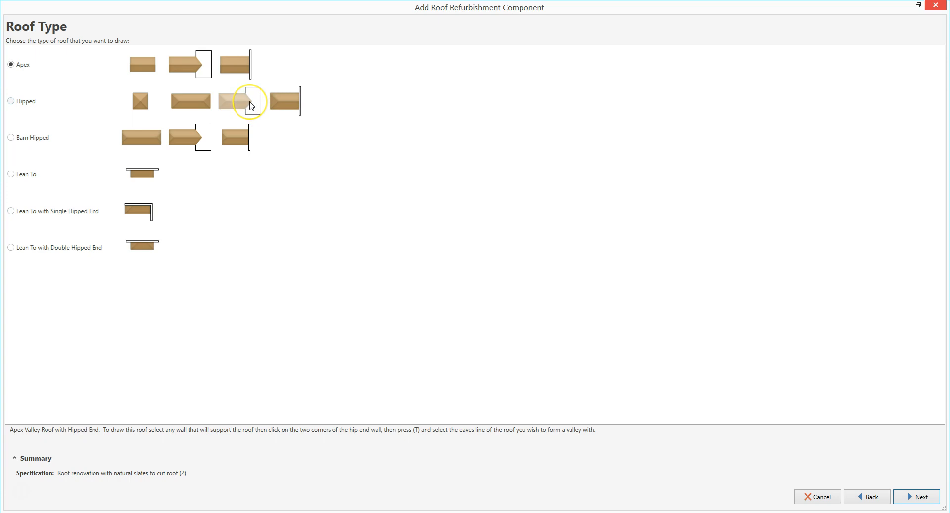
Choose the hipped-end roof that forms a valley with another roof, set Valley Boards as the valley connection, and finish the component
left_click(251, 105)
left_click(916, 498)
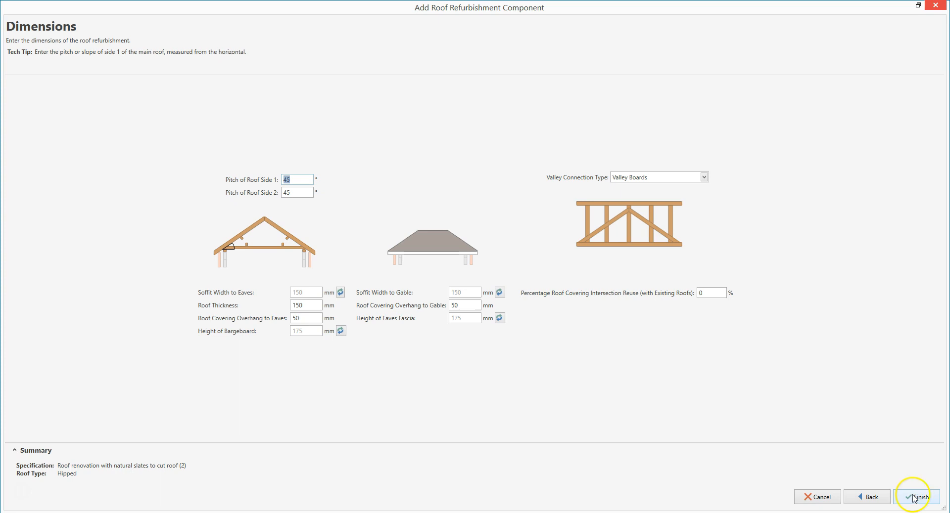
left_click(703, 177)
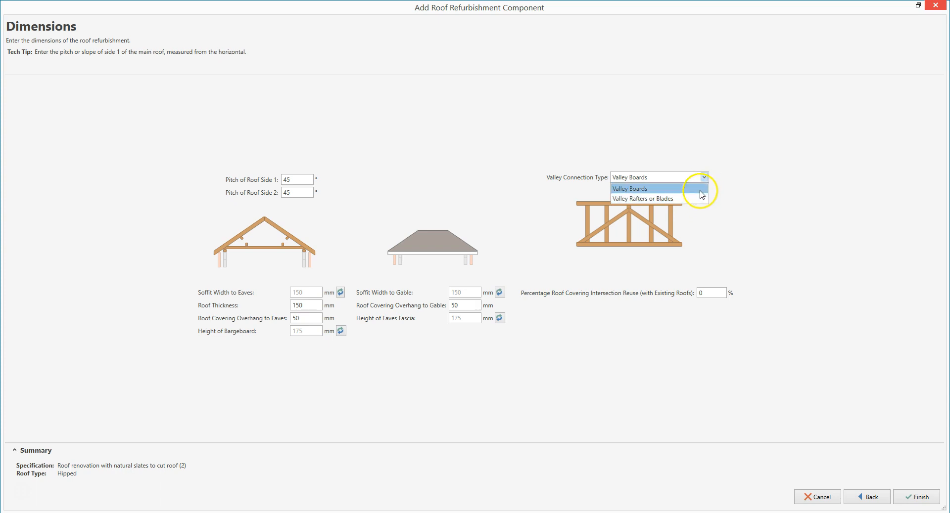
left_click(700, 188)
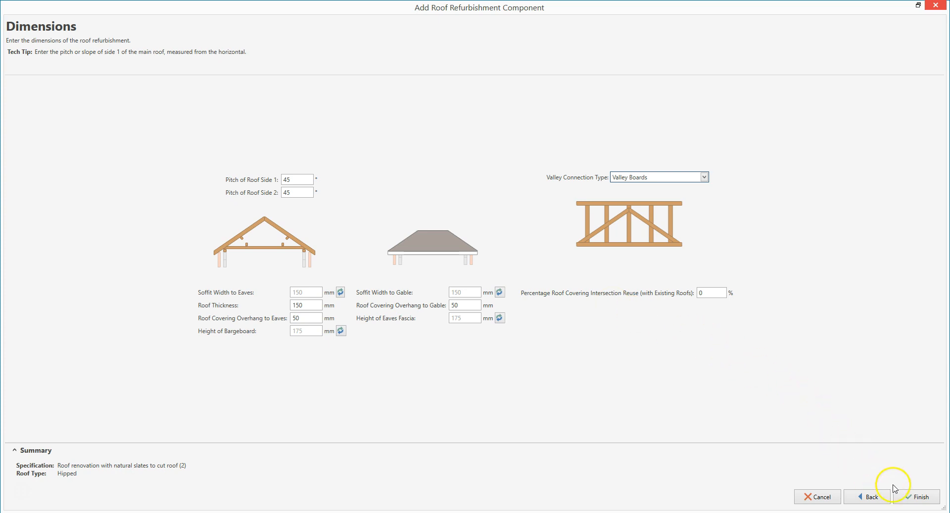
left_click(918, 496)
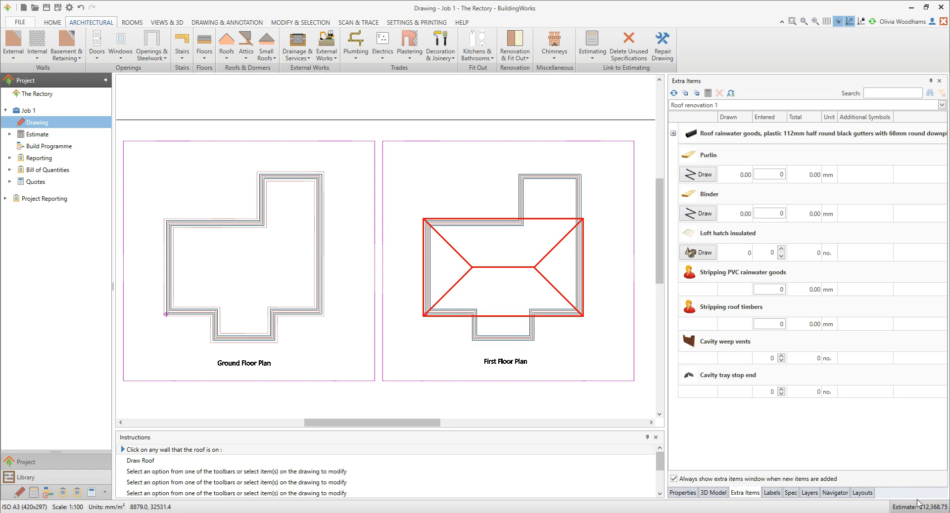
Draw the hipped valley roof over the upper projection of the First Floor Plan, using its top wall corners and teeing into the main roof's eaves
left_click(549, 178)
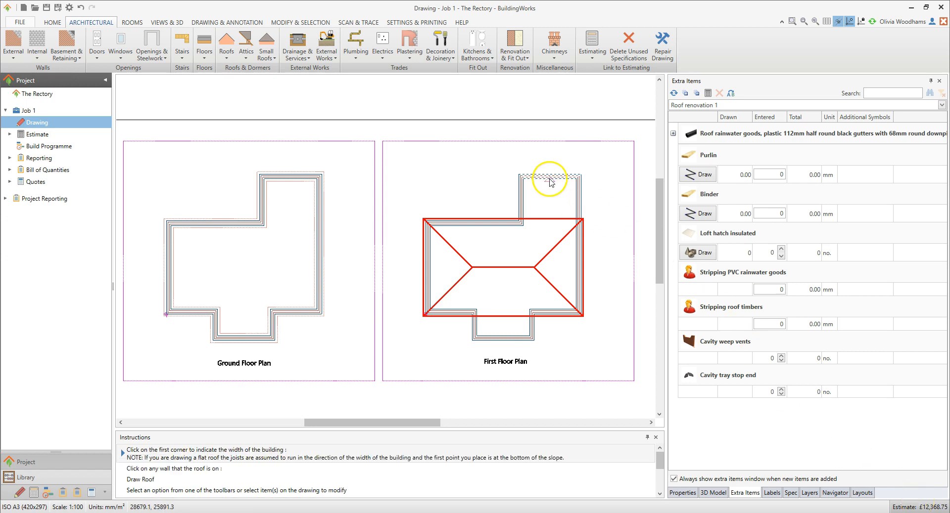
left_click(519, 171)
left_click(579, 174)
key("t")
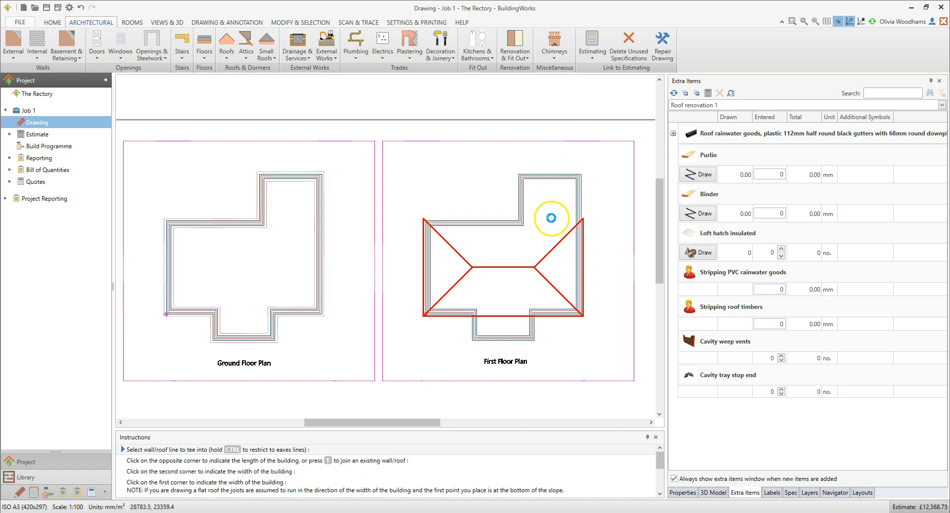
left_click(551, 218)
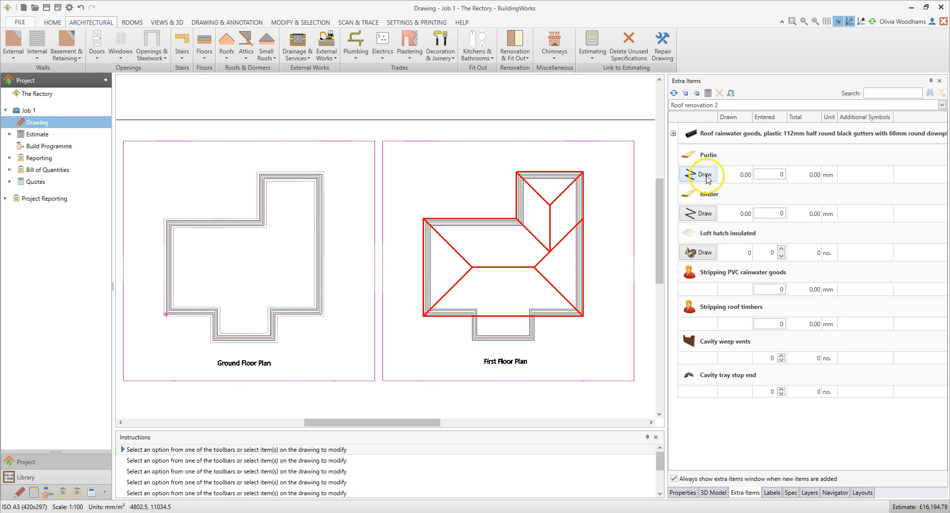
Select the new roof over the upper projection and examine its dimension linked specified items and their percentages
left_click(568, 189)
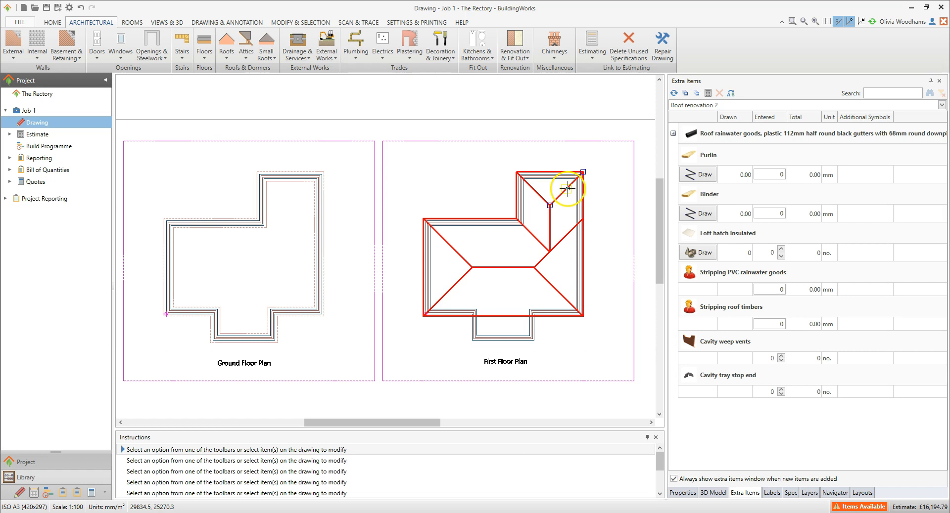
left_click(790, 493)
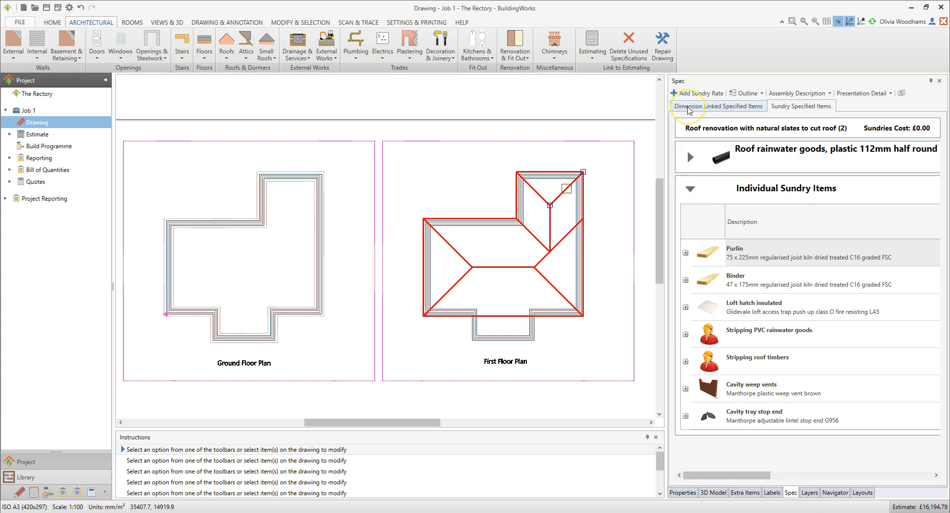
left_click(687, 107)
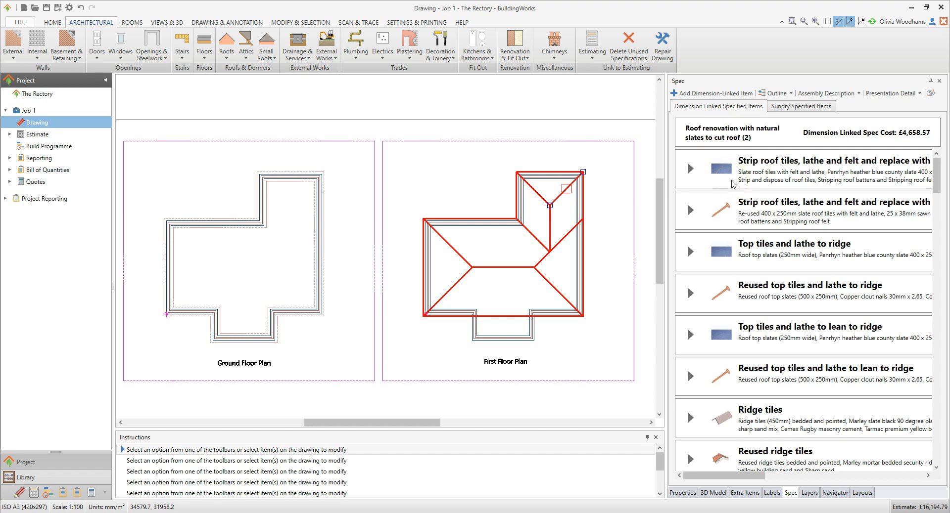
left_click(668, 163)
mouse_move(667, 165)
left_mouse_down()
mouse_move(551, 170)
mouse_move(345, 233)
mouse_move(265, 174)
left_mouse_up()
left_click(644, 231)
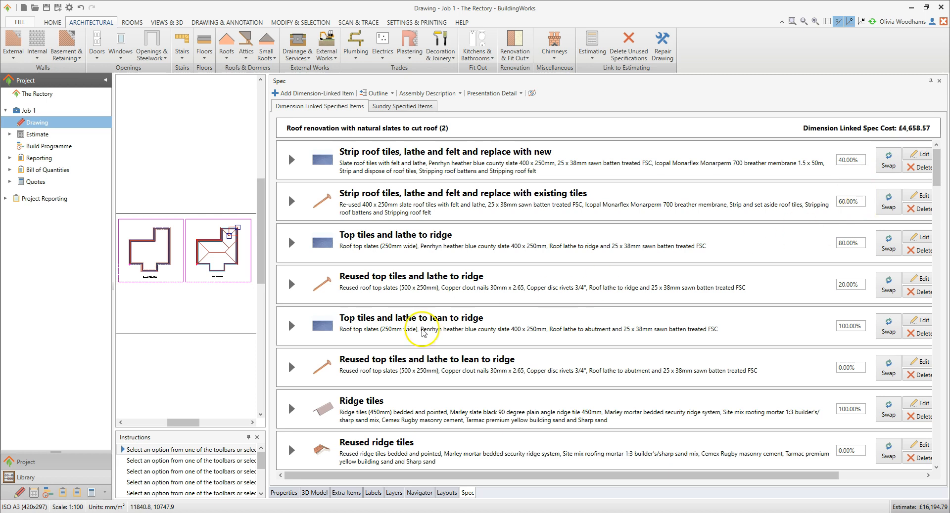
mouse_move(267, 354)
left_mouse_down()
mouse_move(600, 349)
mouse_move(676, 337)
left_mouse_up()
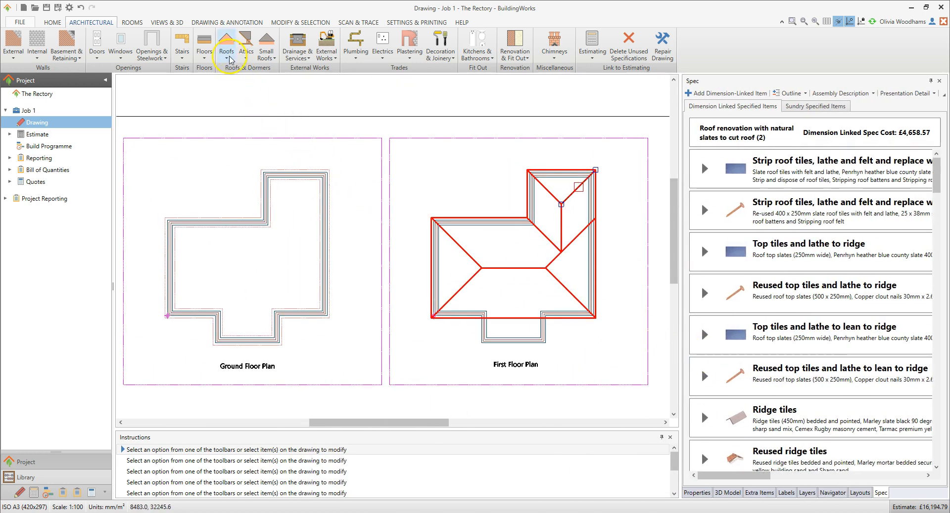
Start another Roof Refurbishment component
left_click(228, 45)
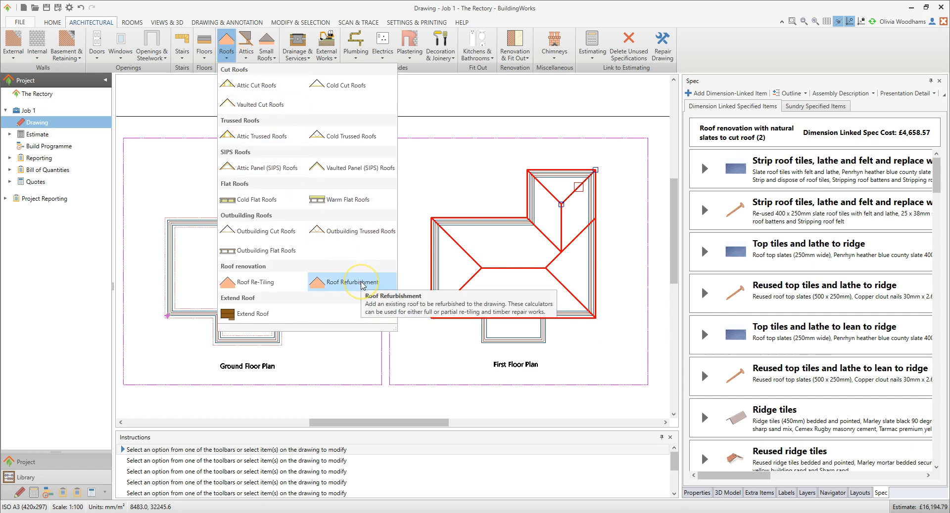